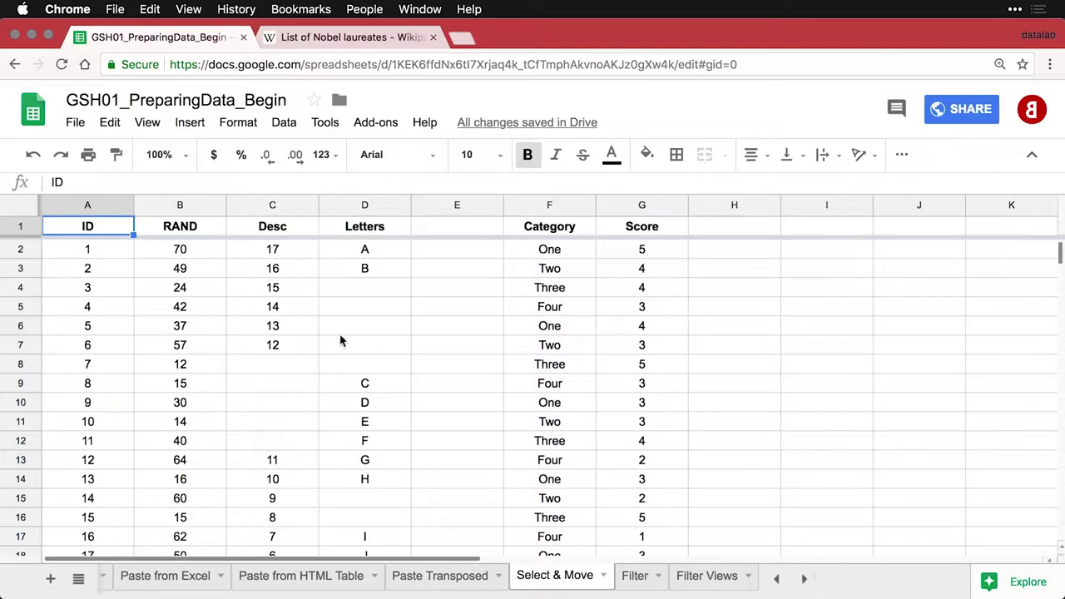
Select Desc 14 in C5 and RAND 49 in B3, then arrow-key to ID 5 in A6.
click(272, 314)
click(168, 276)
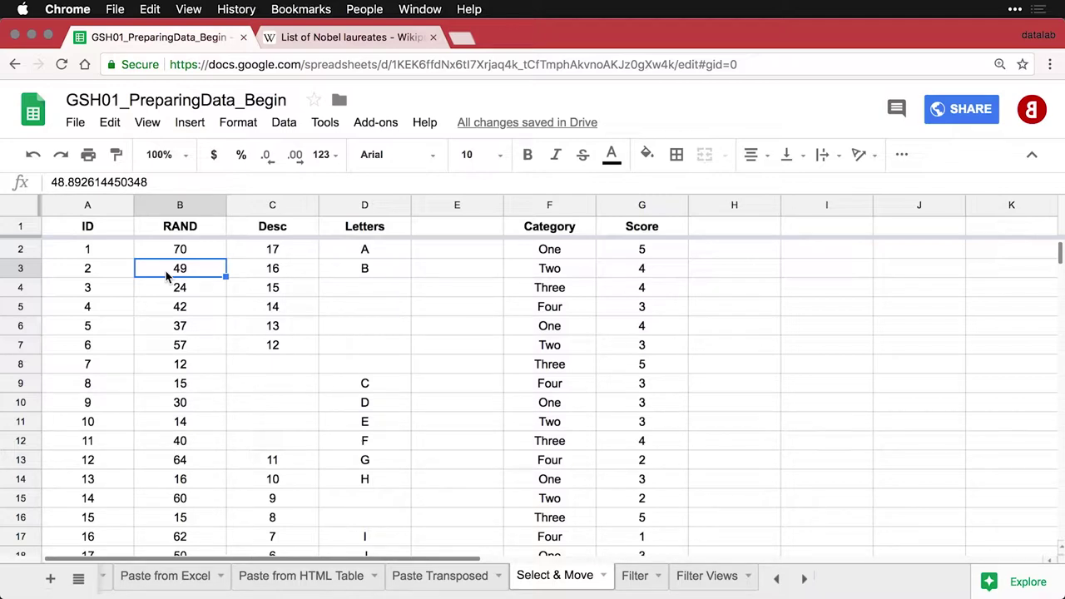
key(Down)
key(Down)
key(Right)
key(Down)
key(Left)
key(Left)
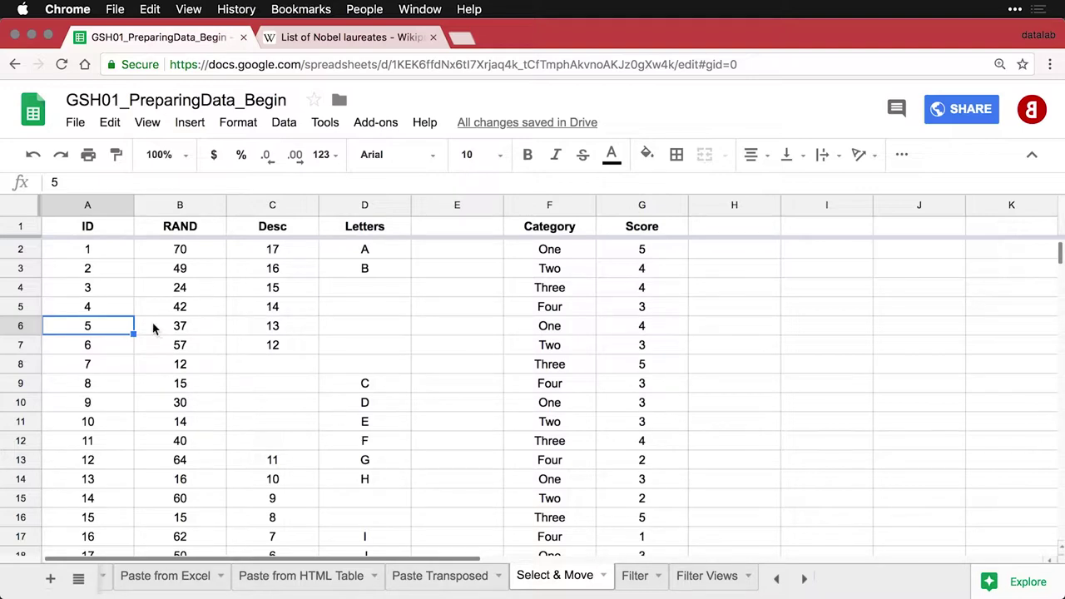
click(90, 204)
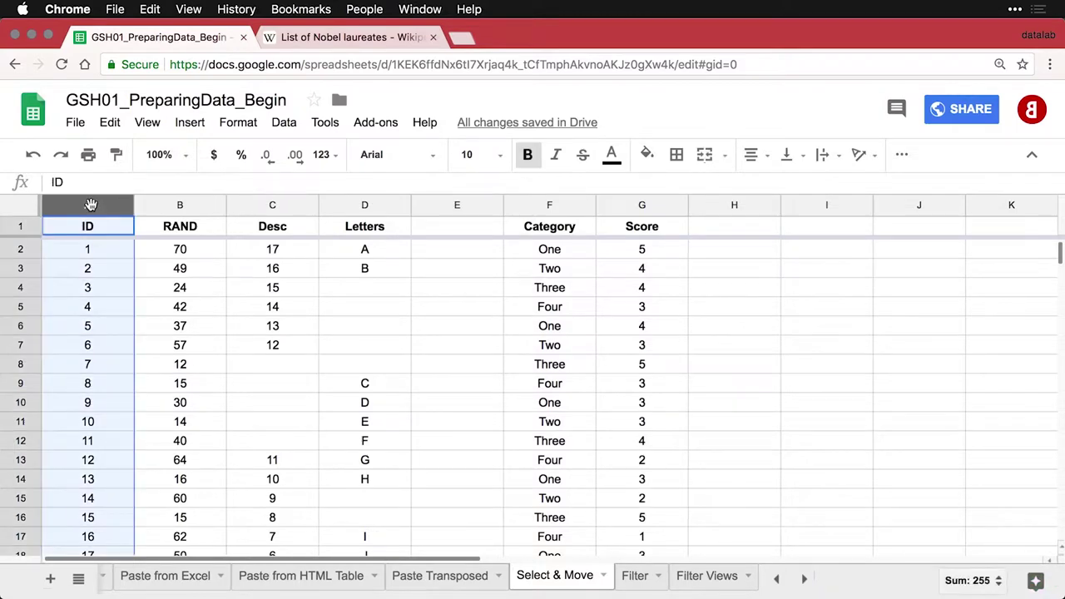
click(191, 208)
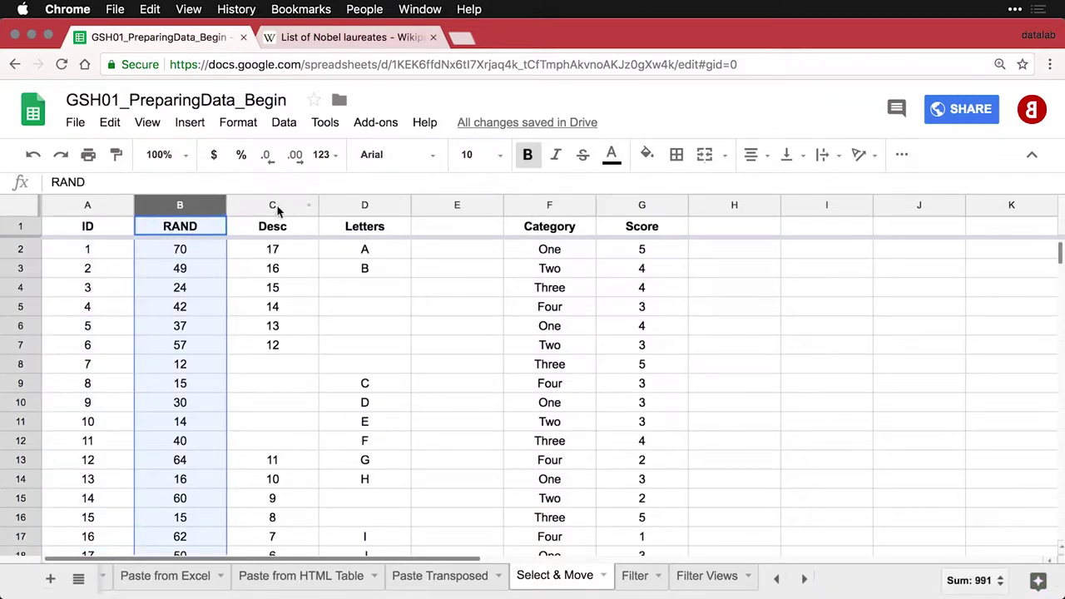
click(274, 208)
drag(362, 208, 181, 208)
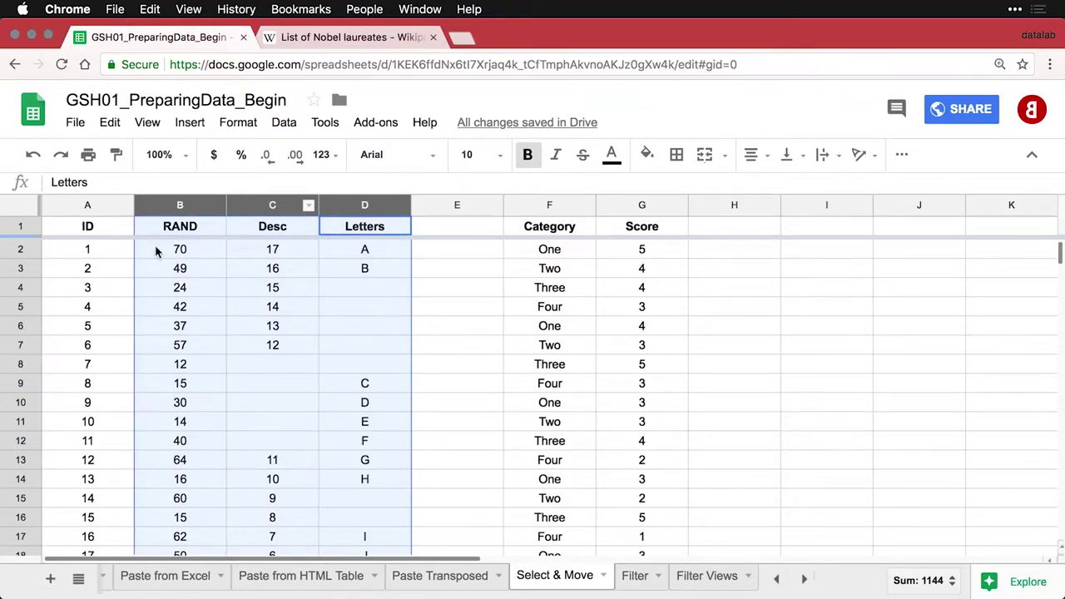
click(25, 288)
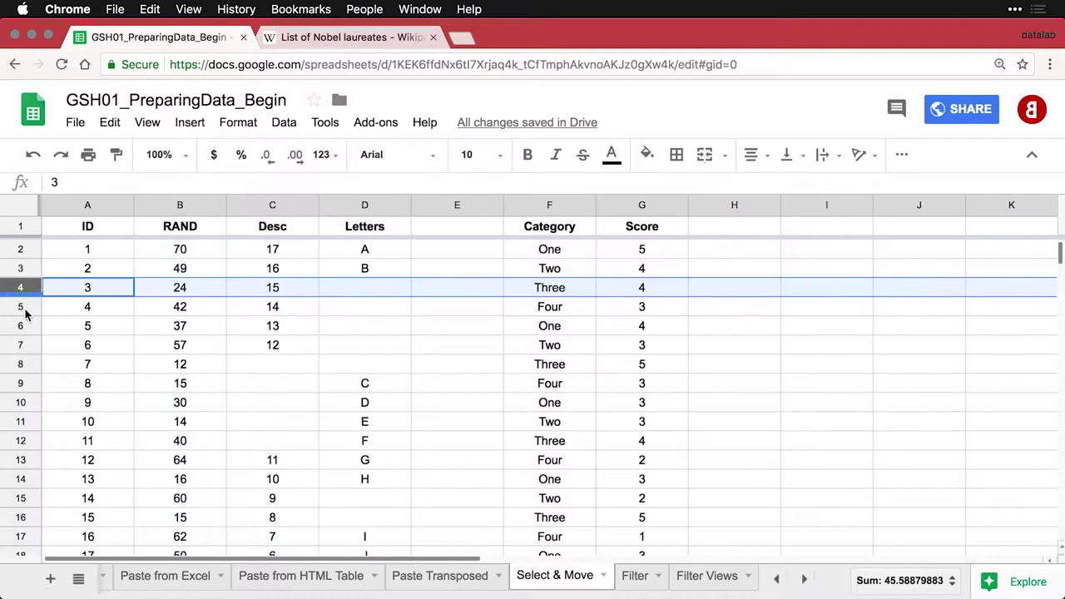
click(23, 345)
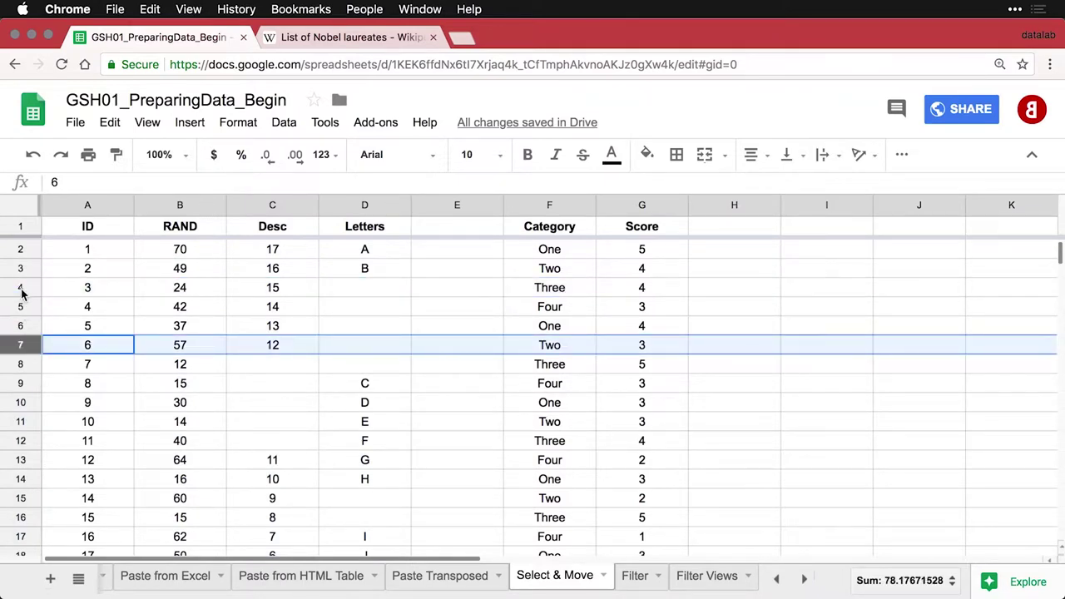
drag(23, 291, 19, 408)
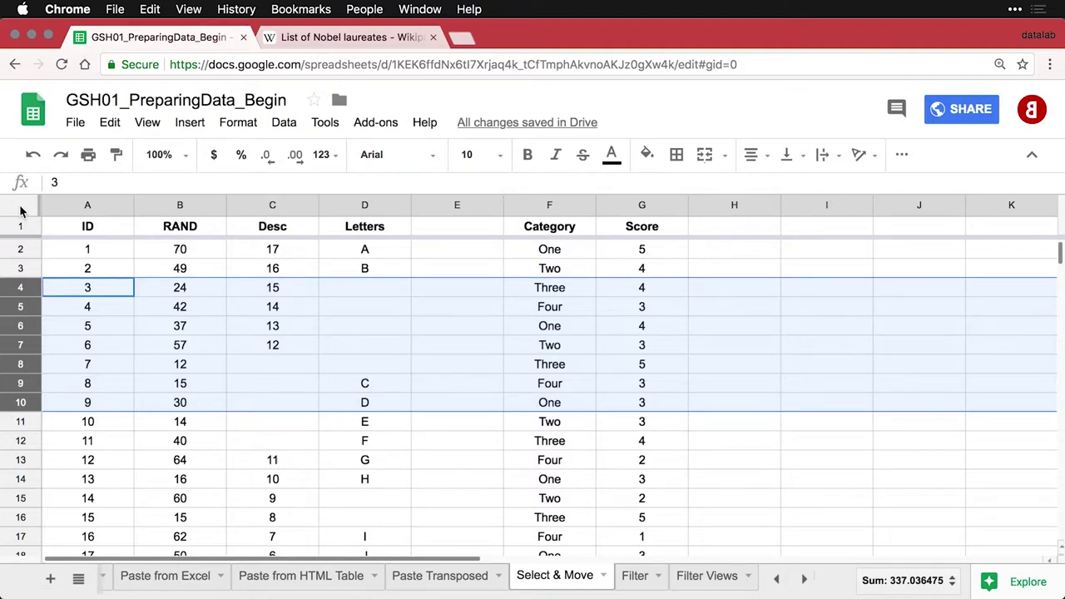
click(20, 208)
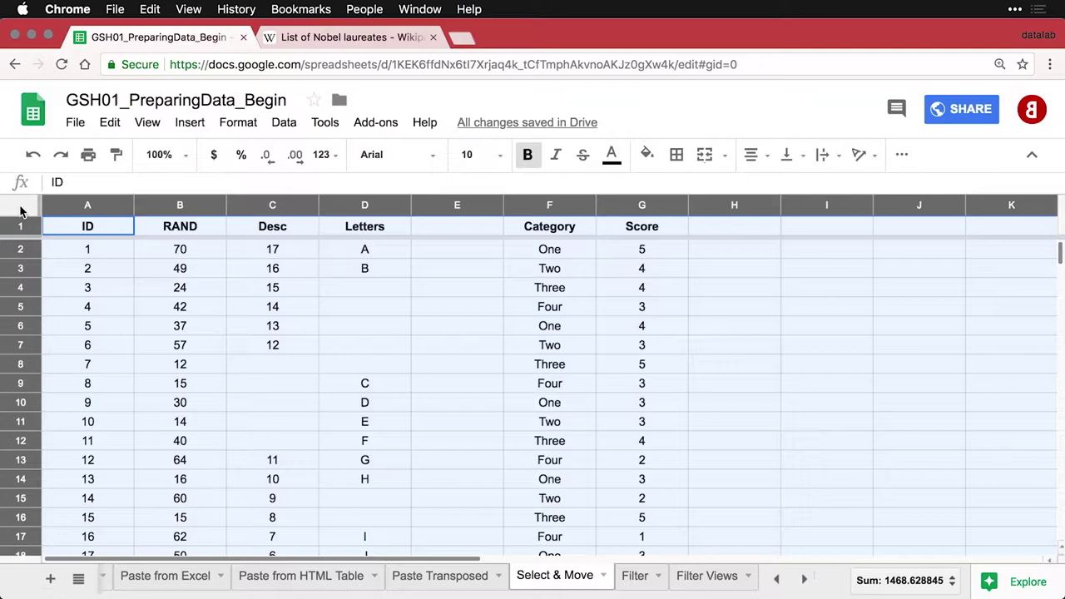
scroll(275, 341, down, 4)
scroll(275, 341, down, 2)
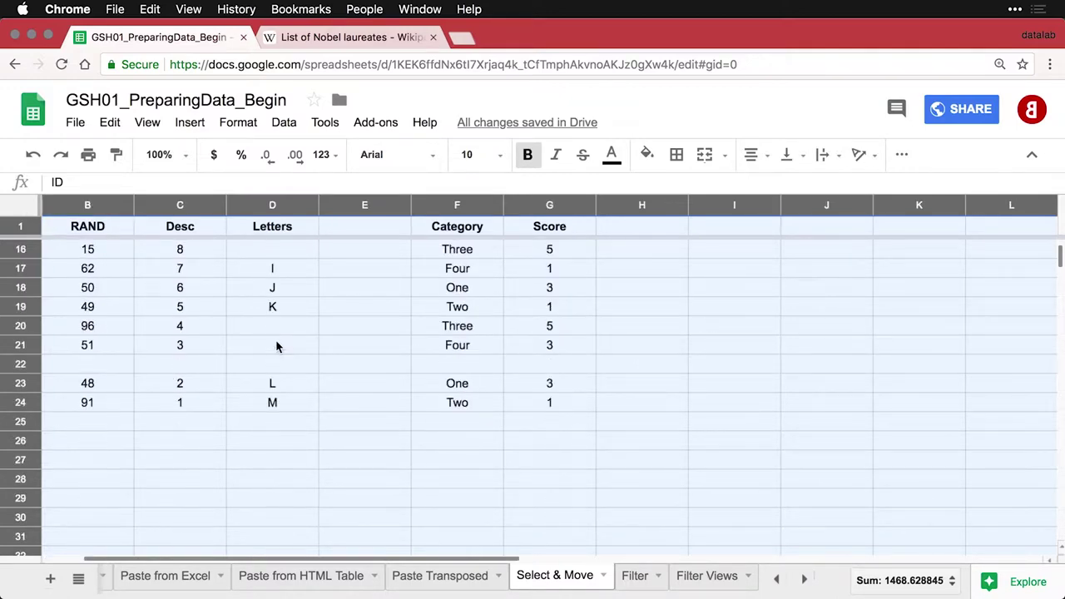
scroll(275, 341, up, 5)
scroll(275, 341, up, 2)
key(Up)
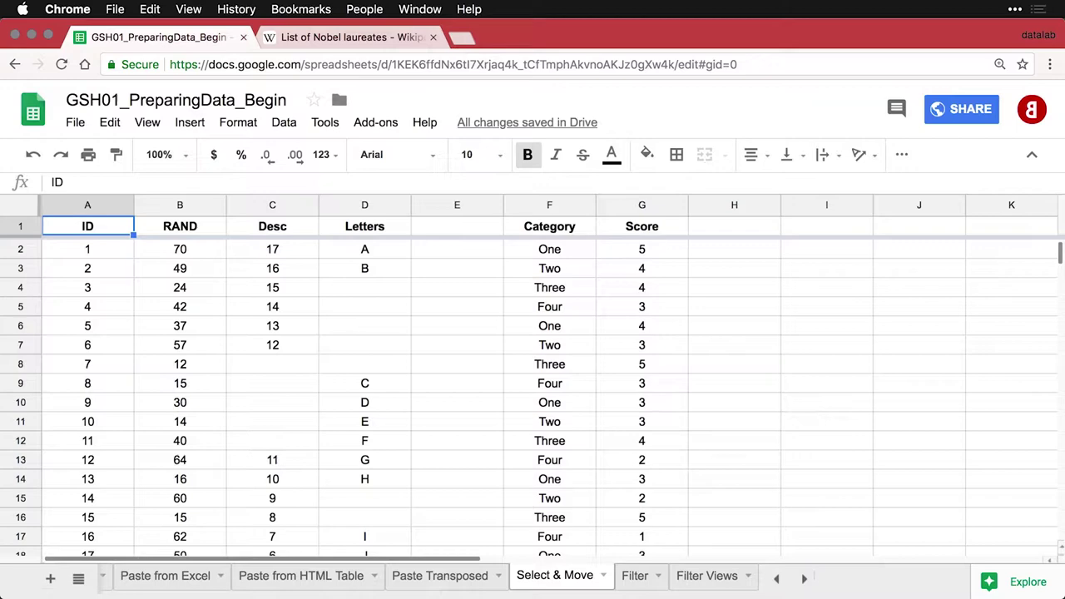
Make the browser full screen and hide the Sheets menus to reveal rows through ID 23.
key(ctrl+super+f)
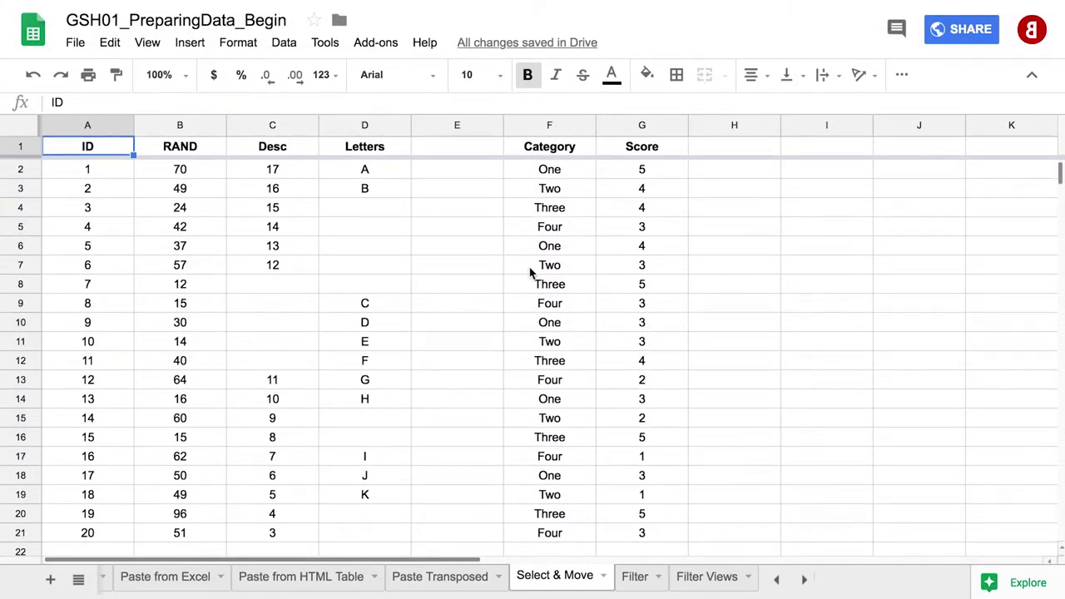
click(1032, 77)
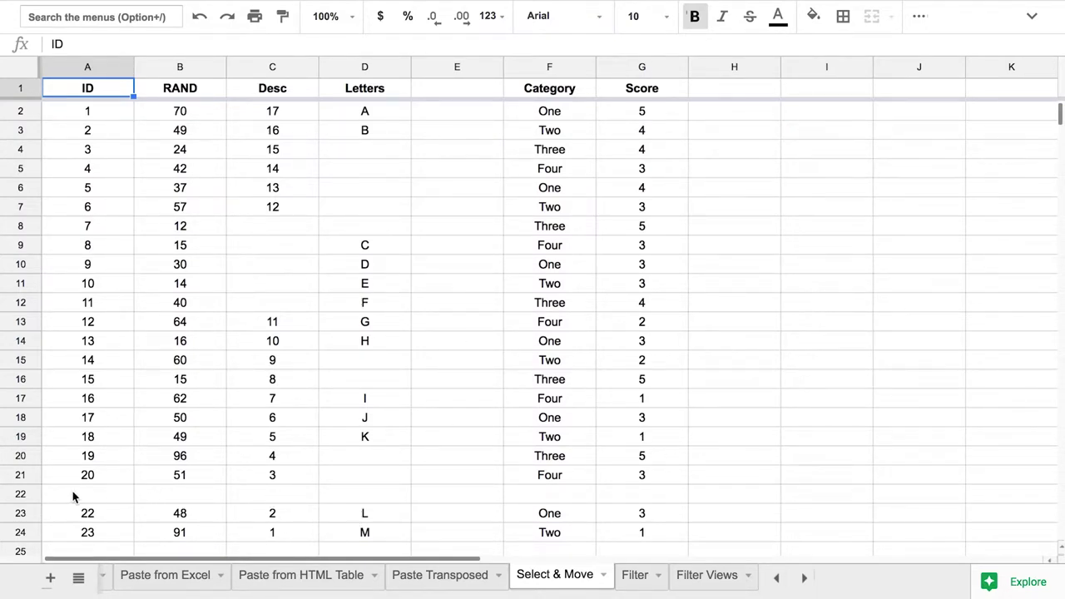
From A6, select IDs 1–20 up to the header with Ctrl+Shift+Up/Down (sum 210).
click(19, 494)
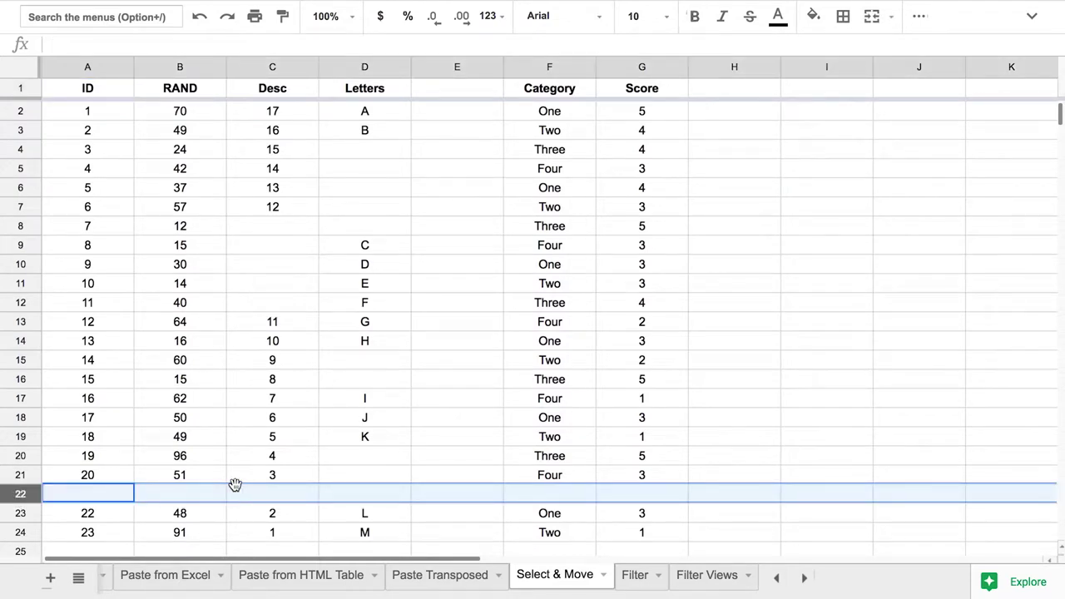
click(269, 470)
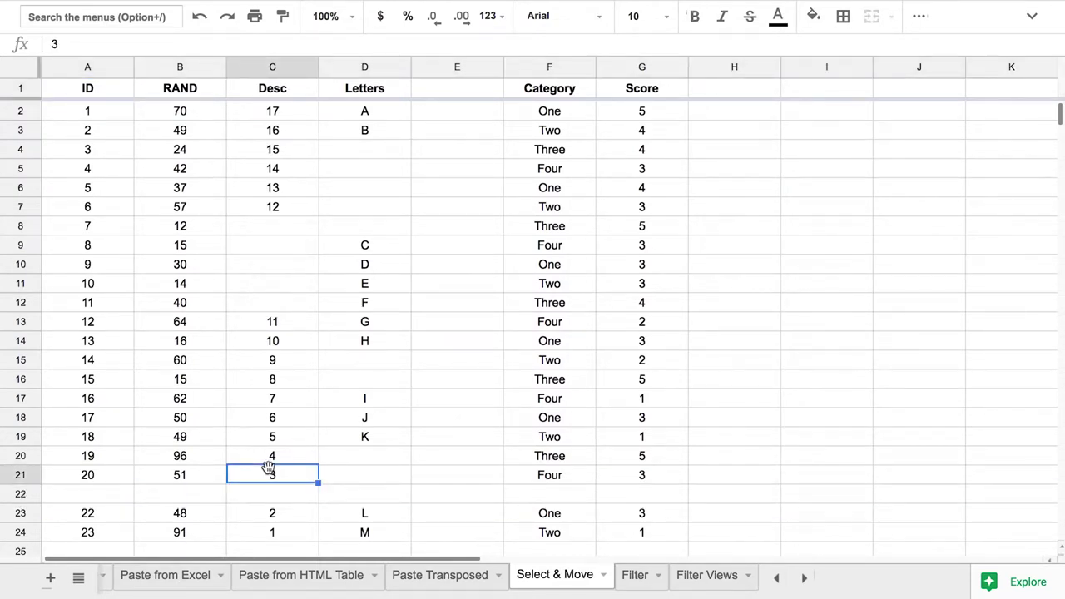
click(93, 195)
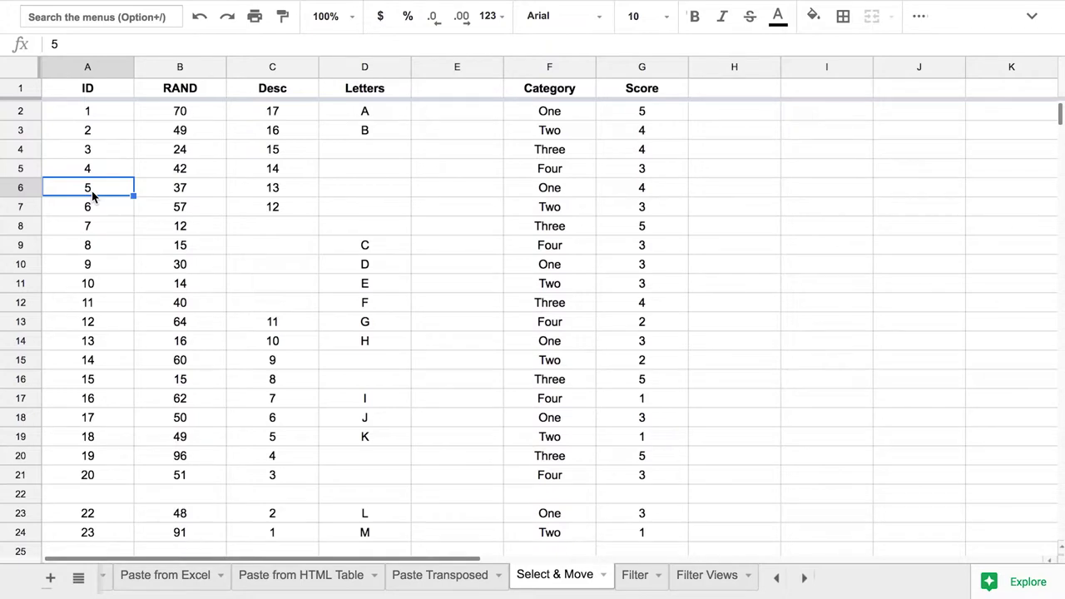
key(ctrl+shift+Up)
key(ctrl+shift+Down)
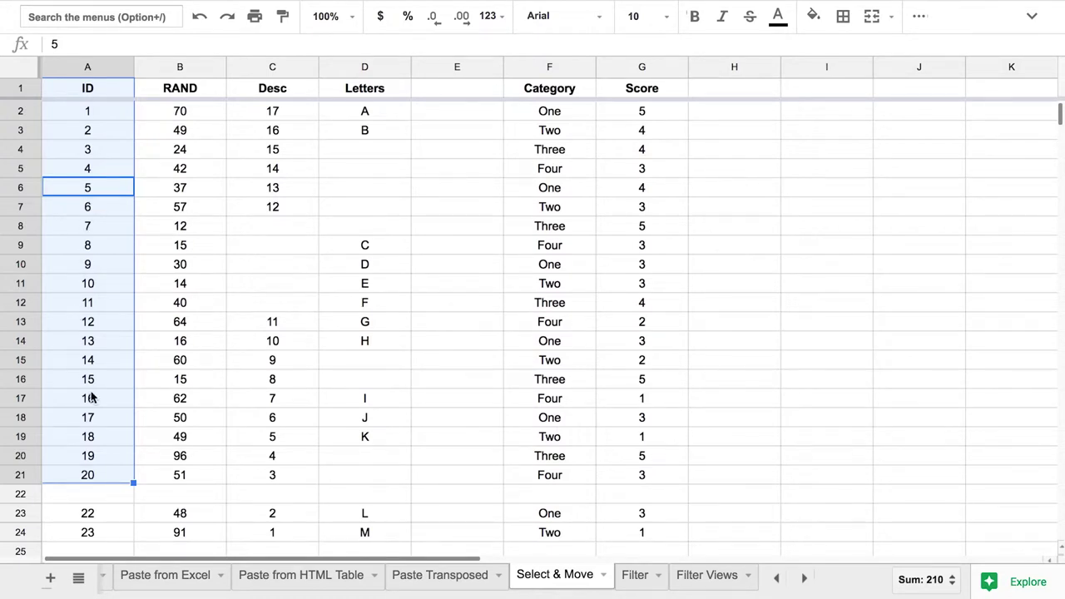
click(22, 495)
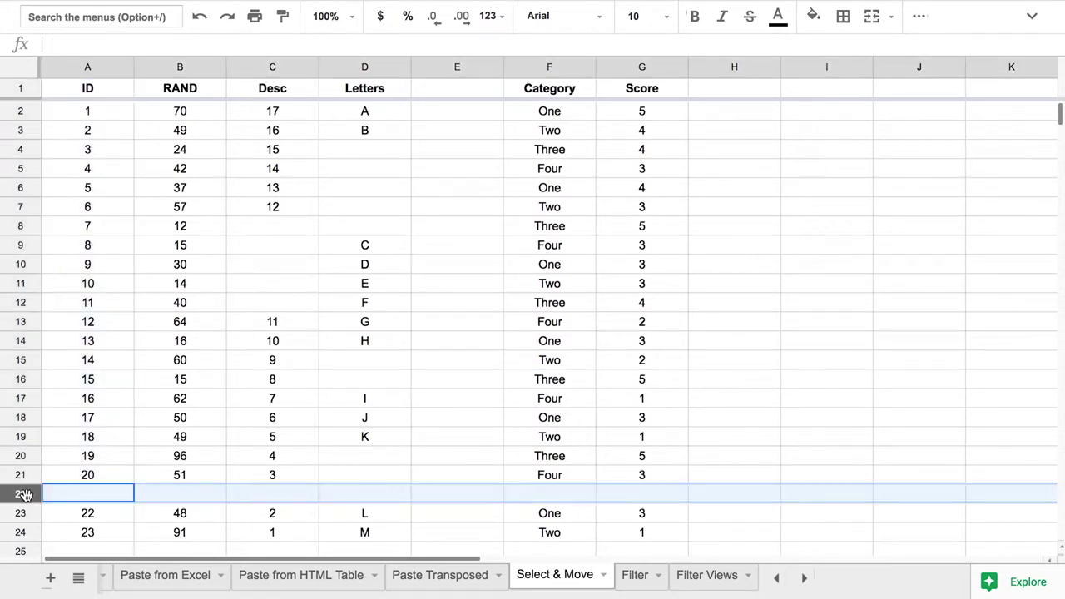
Put an X in blank cell E22, then select the ID data with Ctrl+A.
click(461, 495)
text(X)
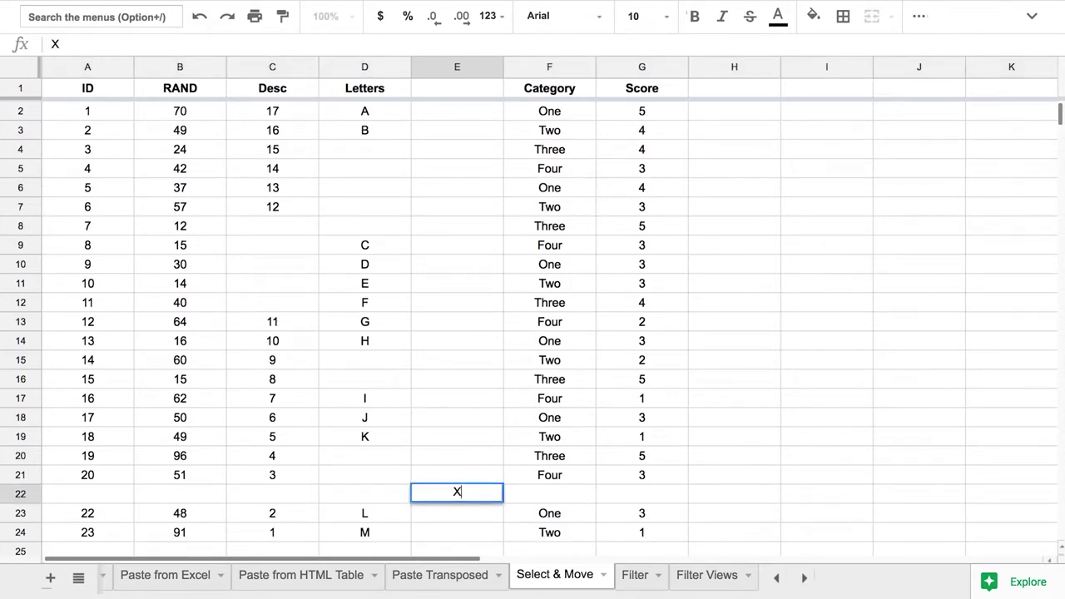
click(112, 309)
key(ctrl+a)
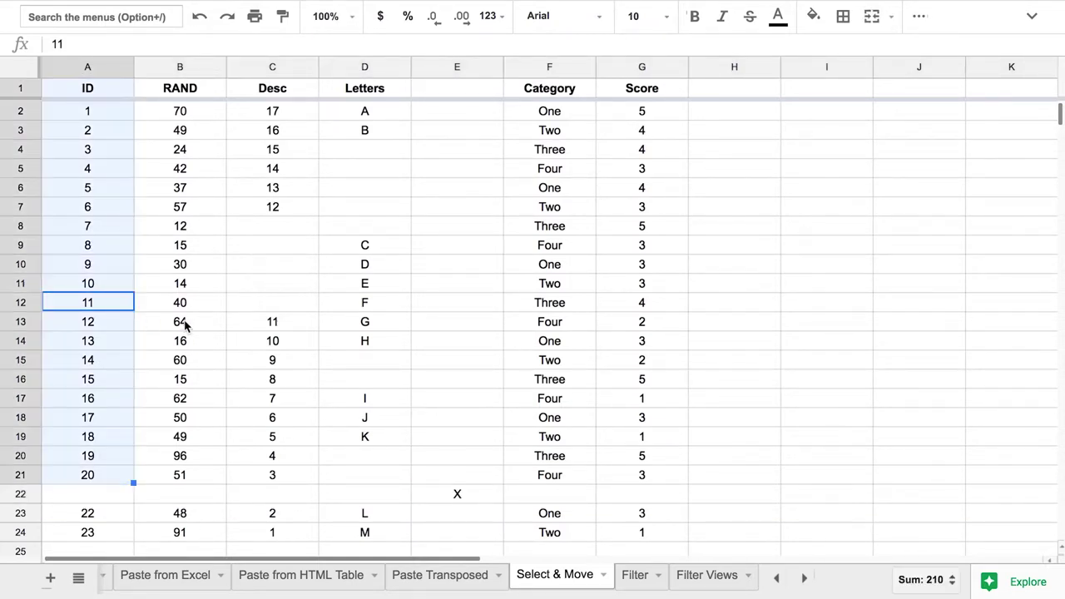
Enter X as the column E header in cell E1.
click(483, 491)
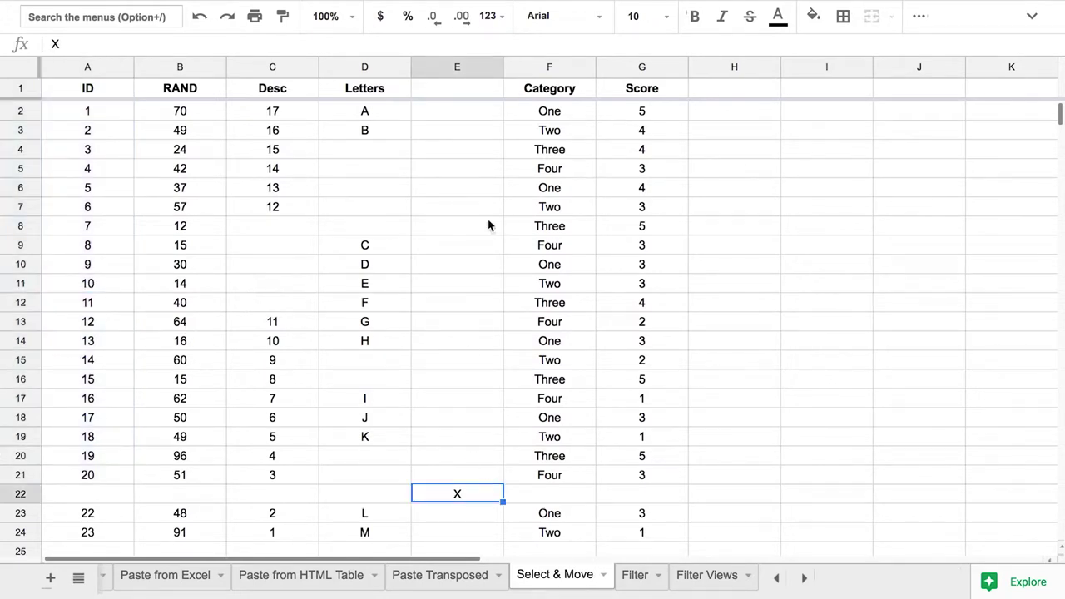
click(467, 89)
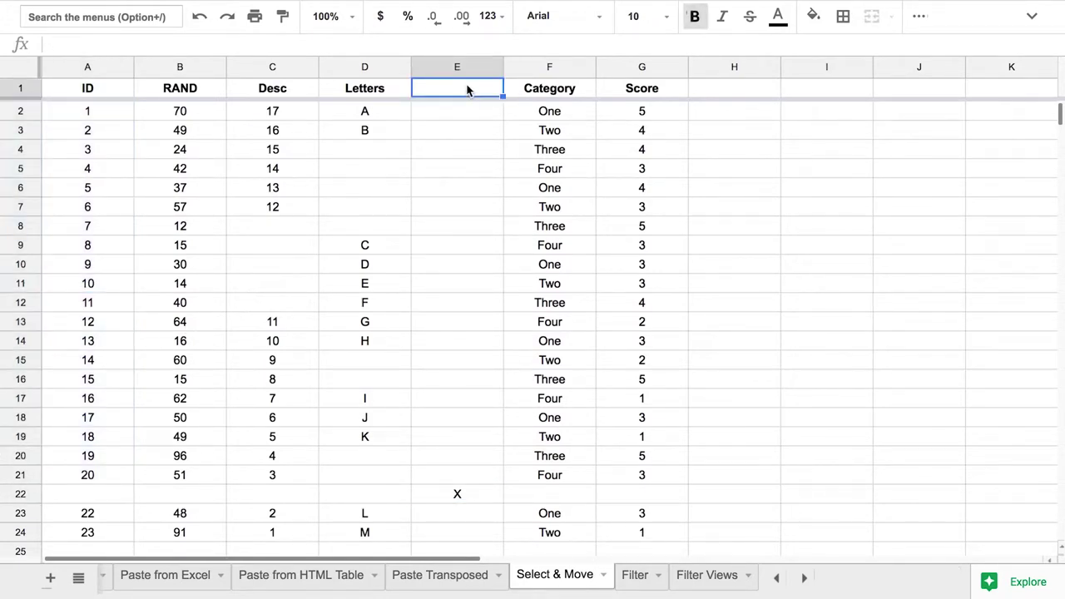
text(X)
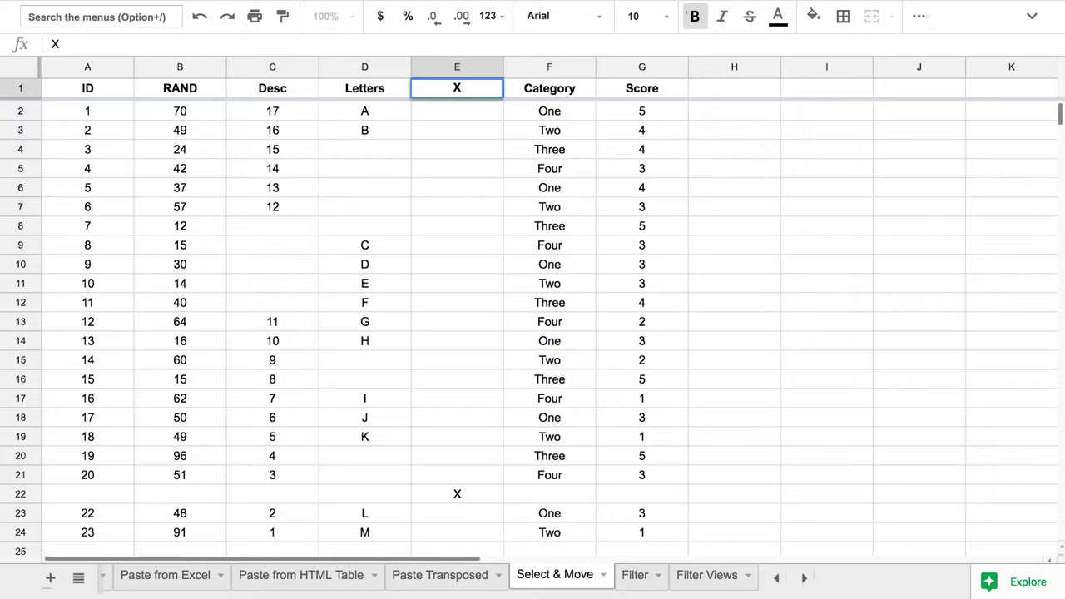
key(Return)
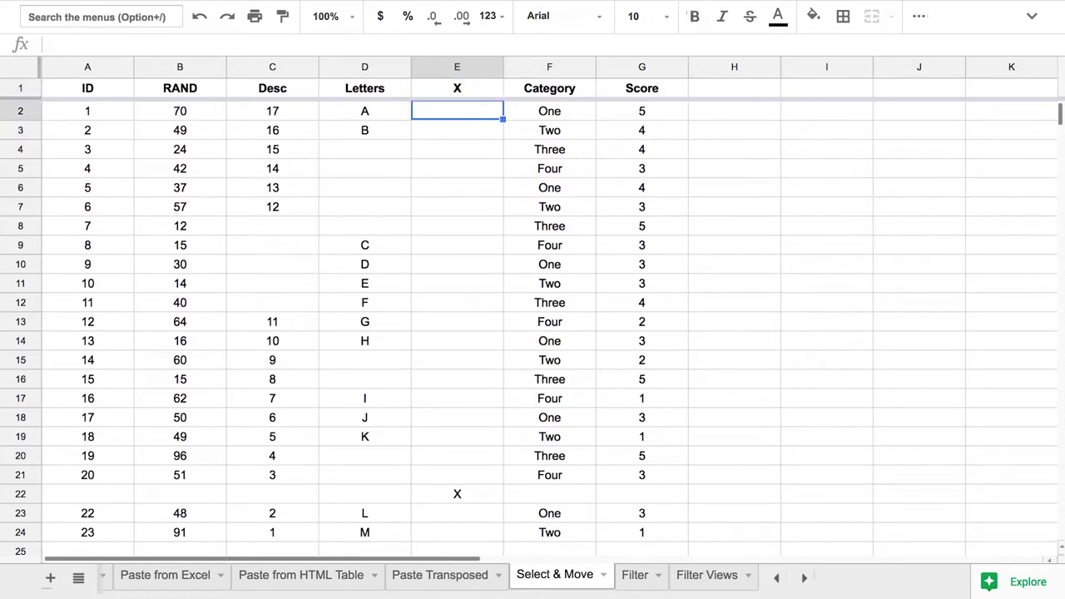
Select ID column data with Ctrl+Space, then the RAND through Letters columns (total 1144).
click(105, 173)
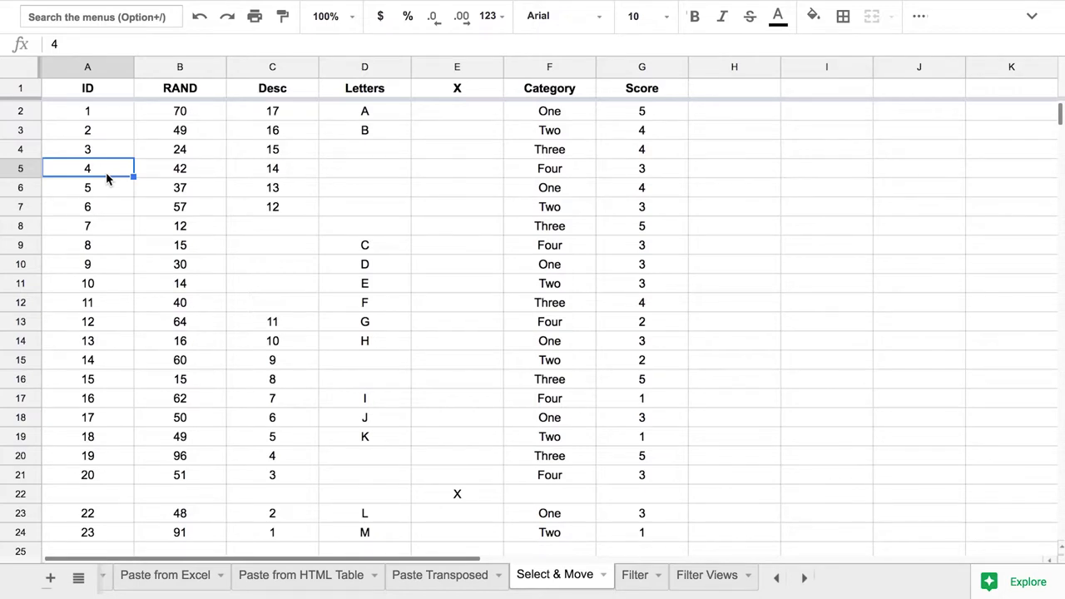
key(ctrl+space)
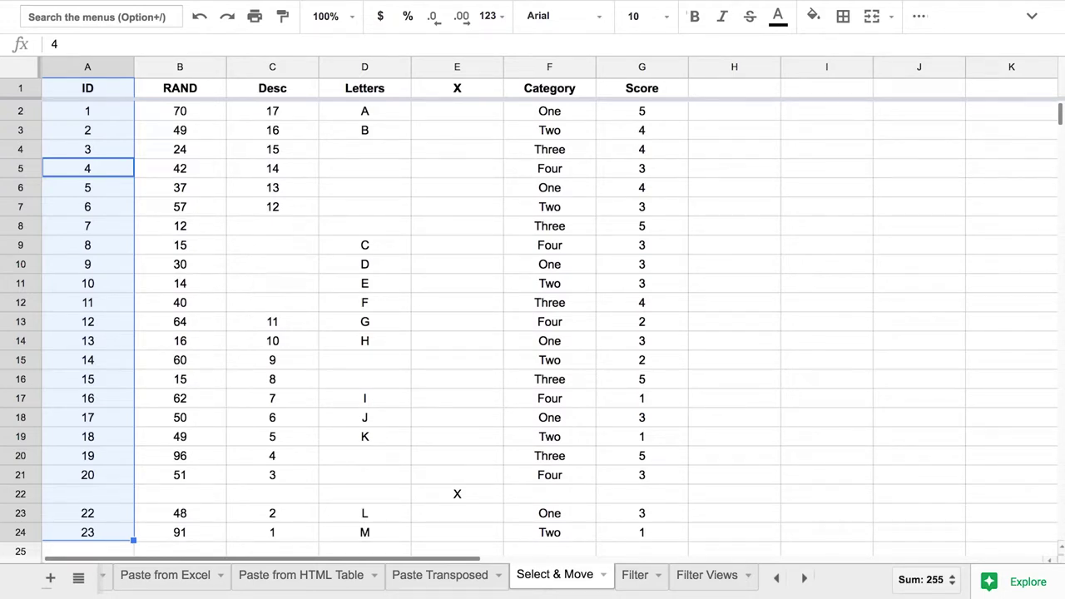
key(Right)
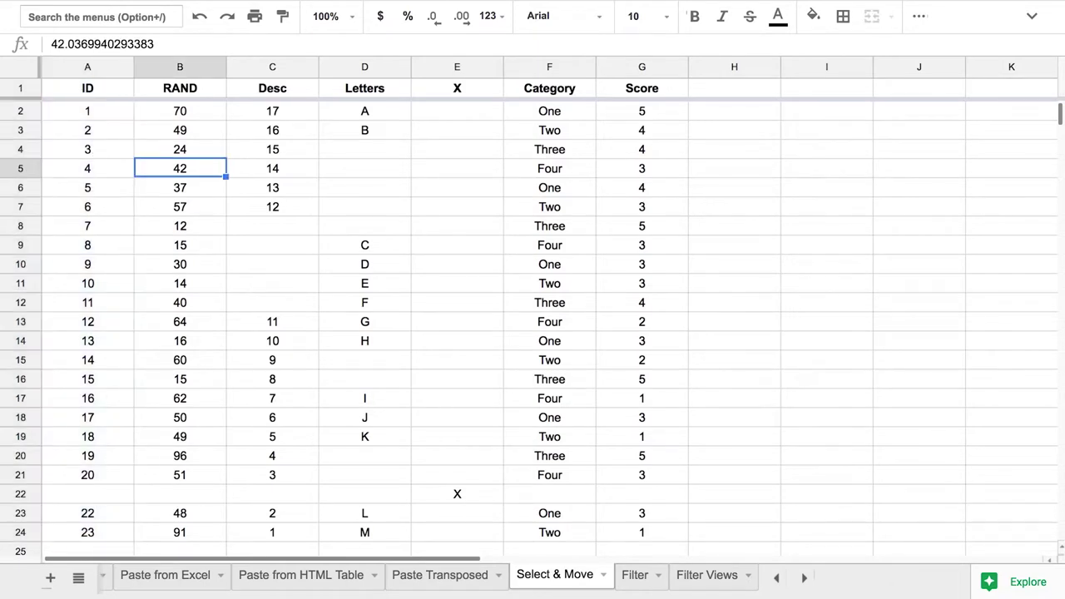
key(ctrl+space)
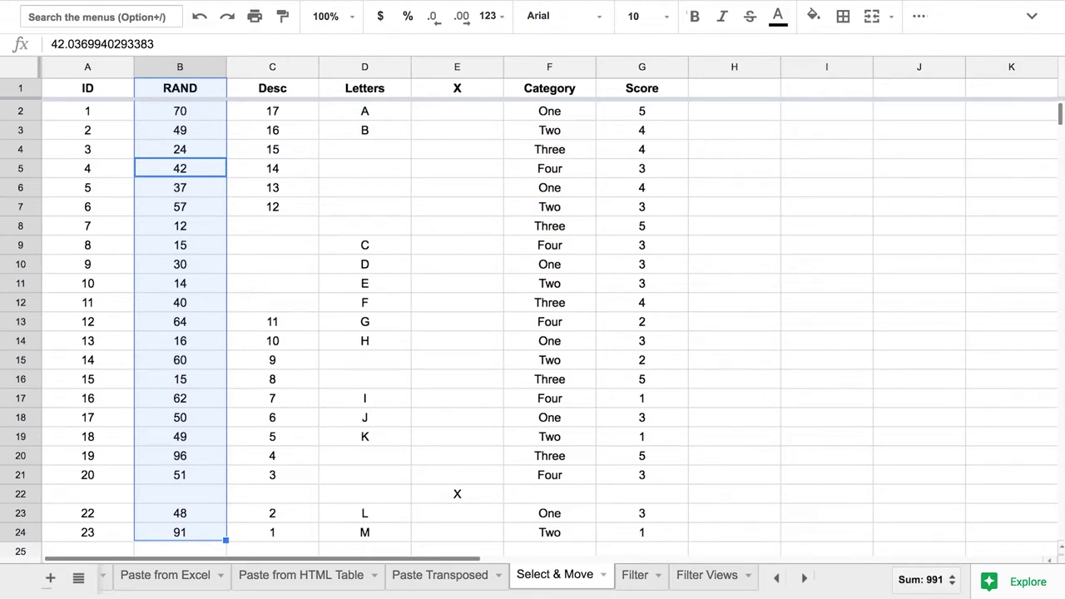
key(shift+Right)
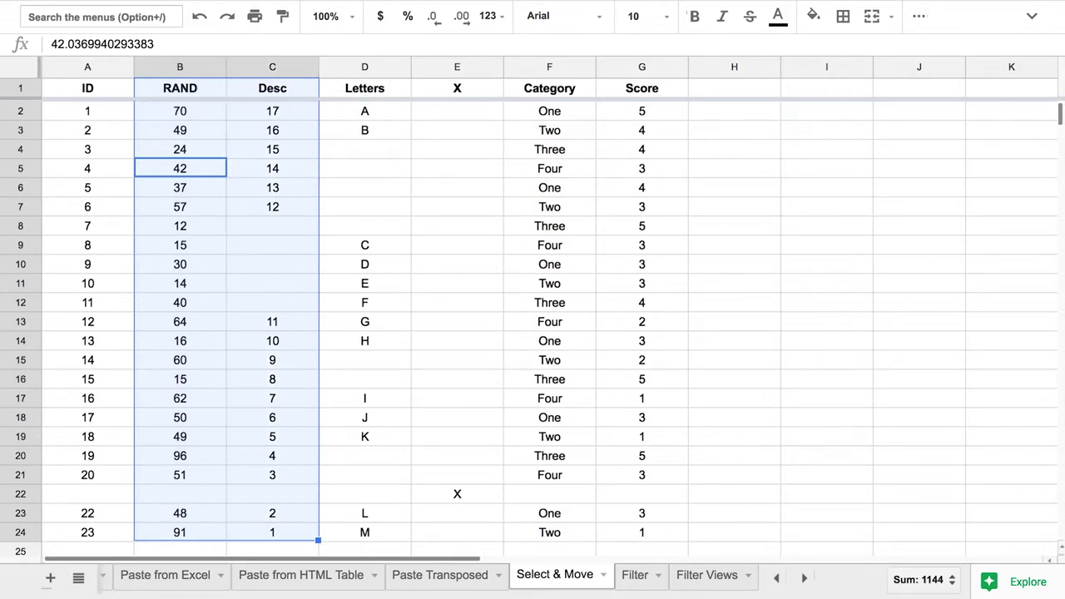
key(shift+Left)
key(shift+Left)
key(shift+Right)
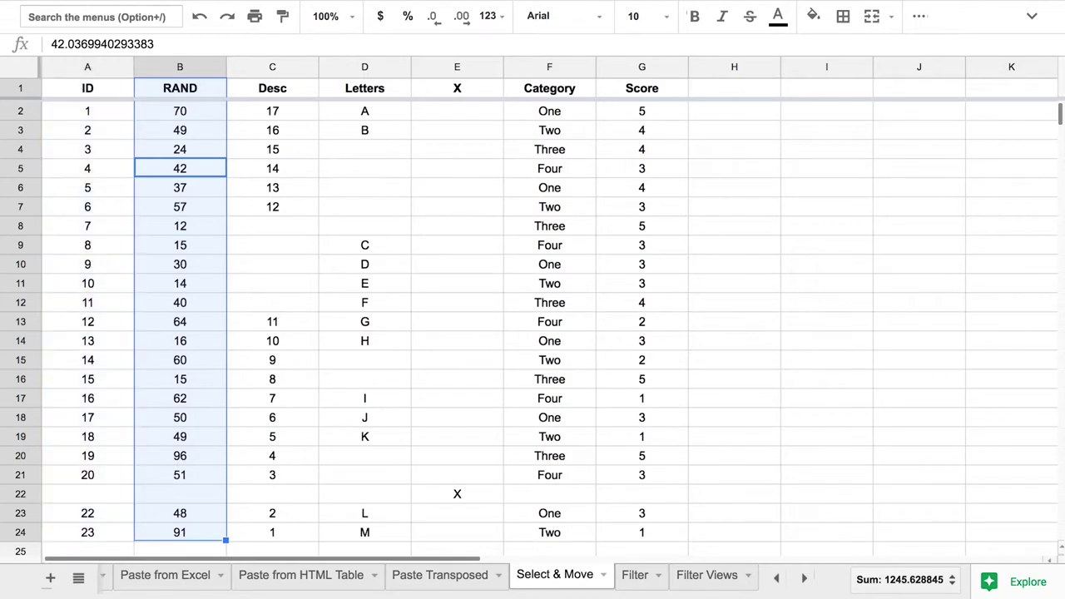
key(shift+Right)
key(shift+Right)
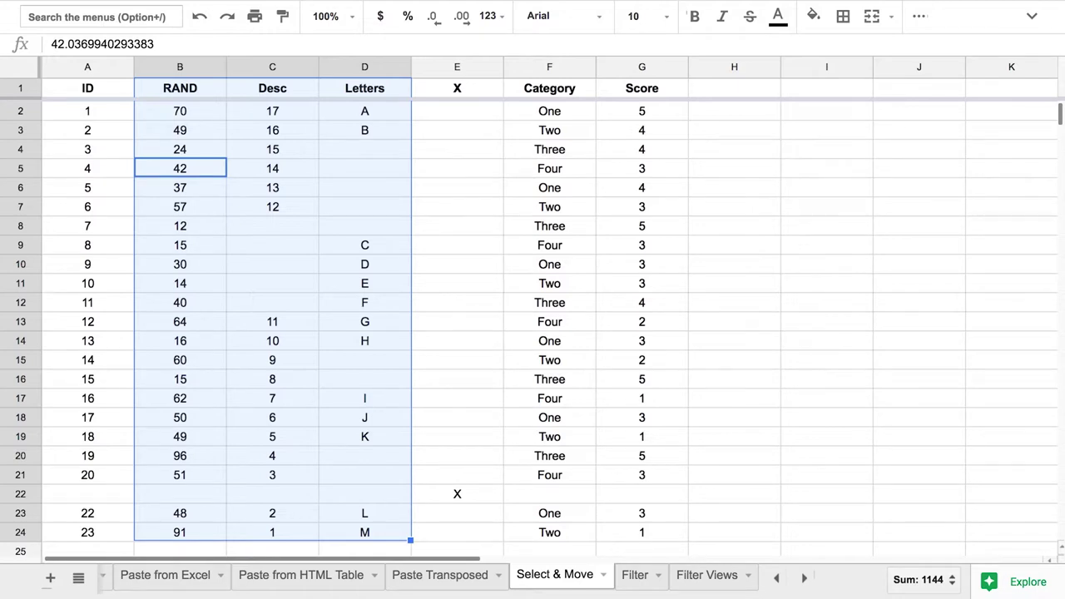
Select A3:G5, rows for IDs 2–4 across ID to Score (total about 179.52).
click(113, 163)
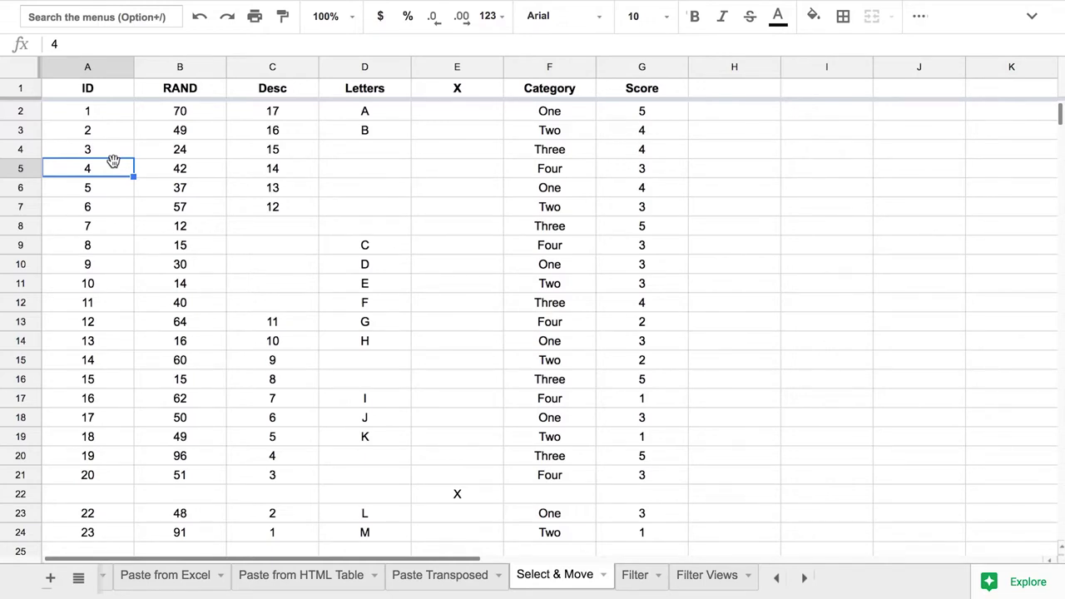
key(shift+Right)
key(shift+Right)
key(shift+Right)
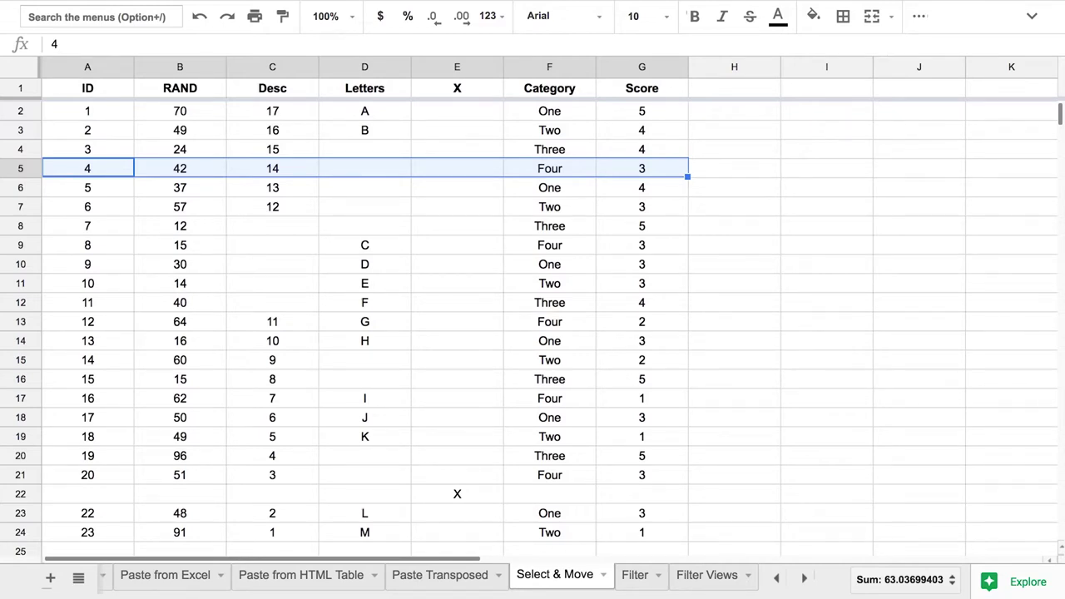
key(shift+Down)
key(shift+Down)
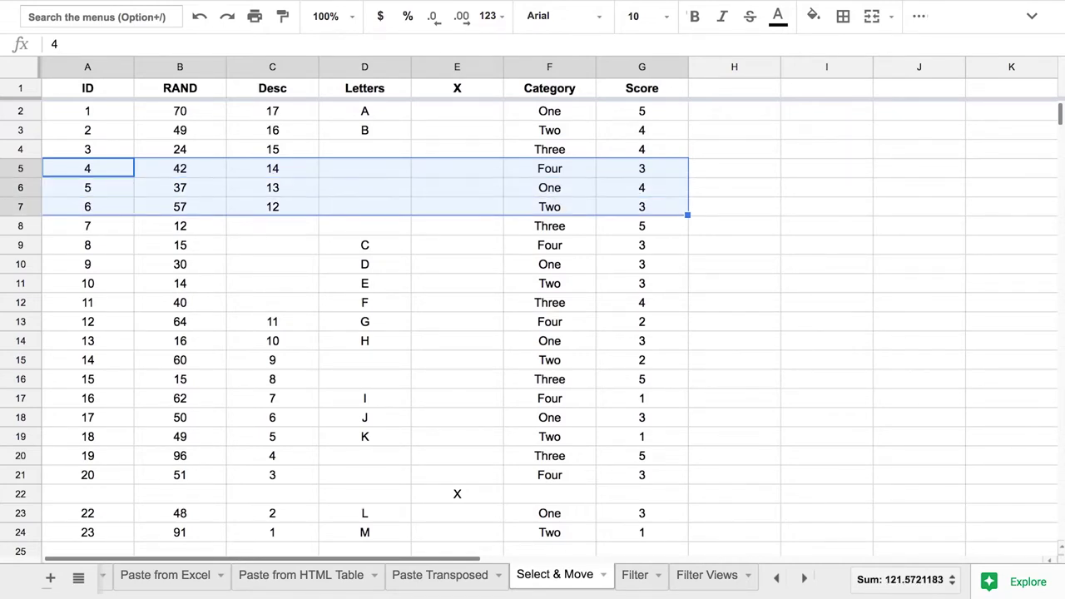
key(shift+Down)
key(shift+Up)
key(shift+Up)
key(shift+Up)
key(shift+Up)
key(shift+Up)
key(shift+Up)
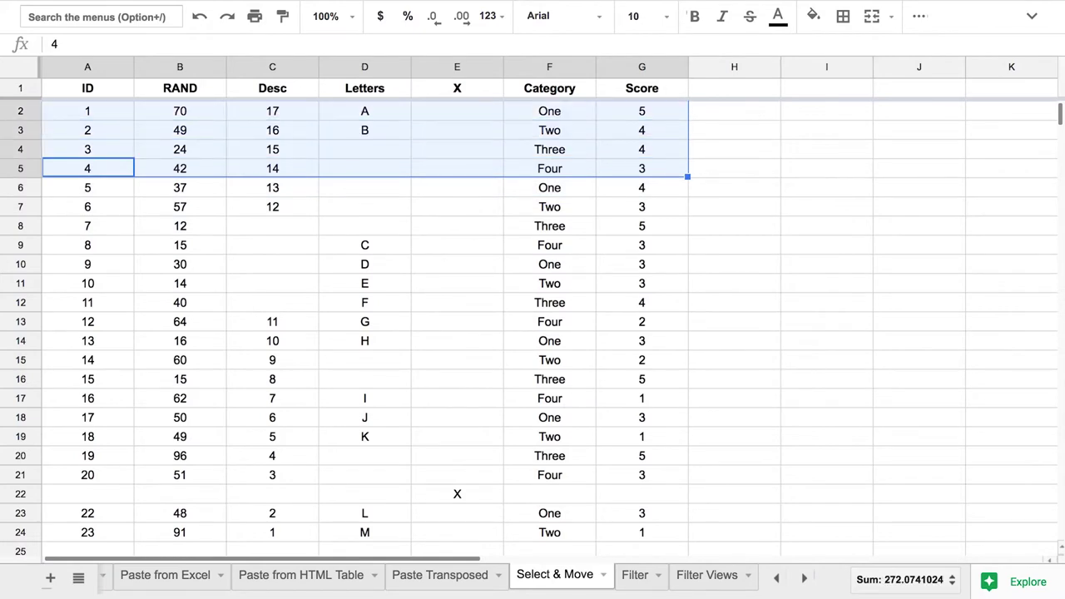
key(shift+Down)
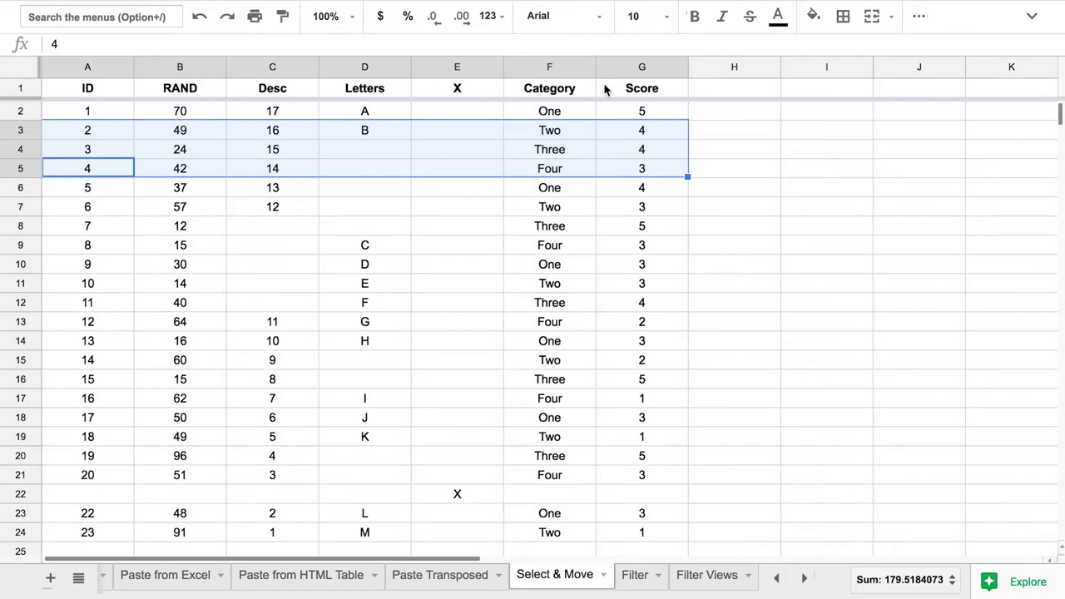
click(648, 67)
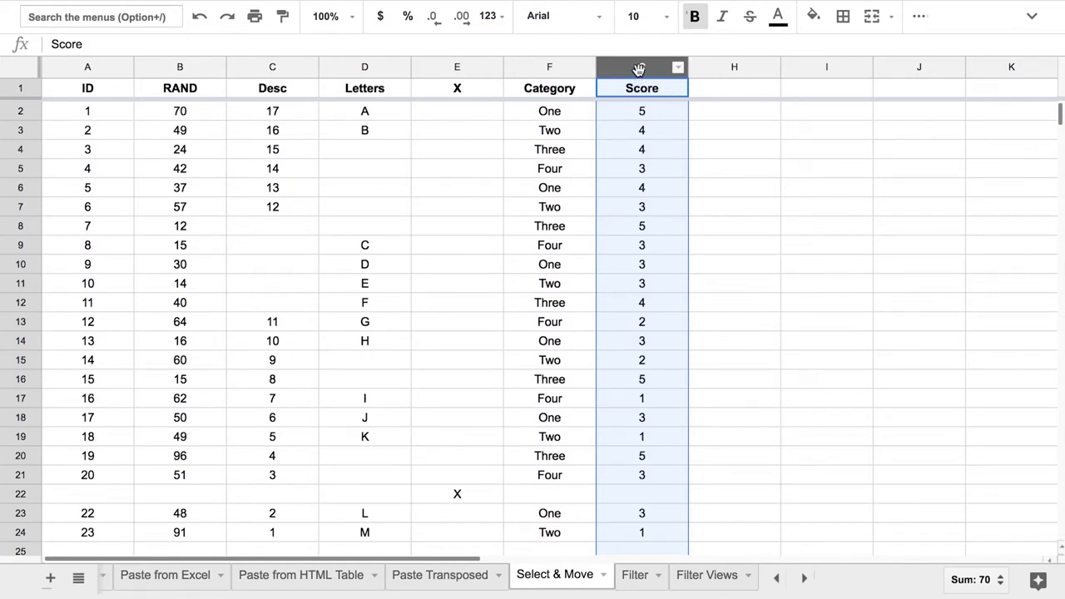
drag(638, 69, 573, 68)
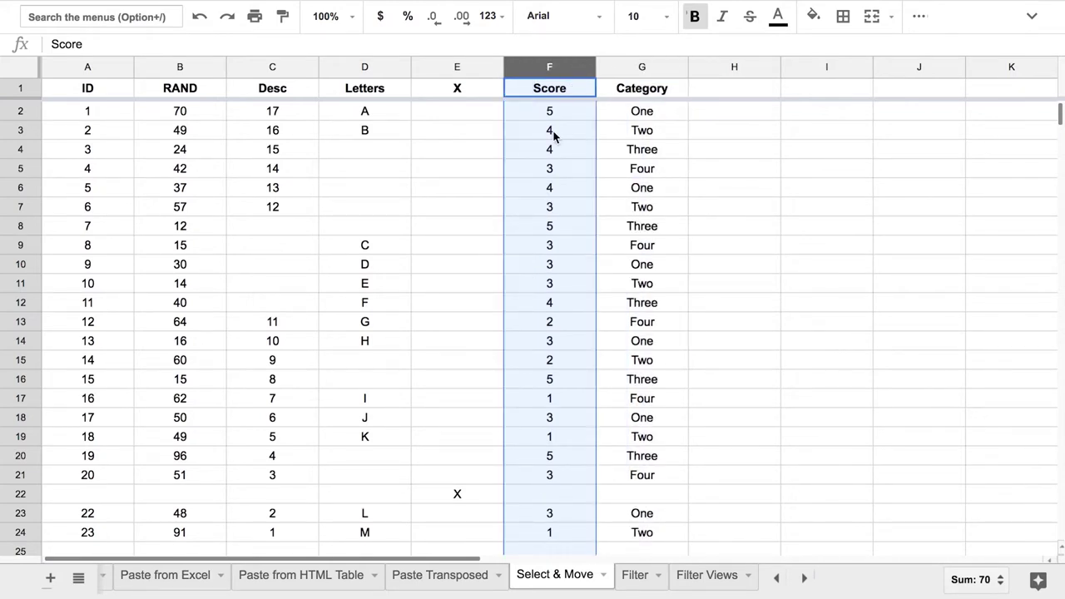
key(ctrl+z)
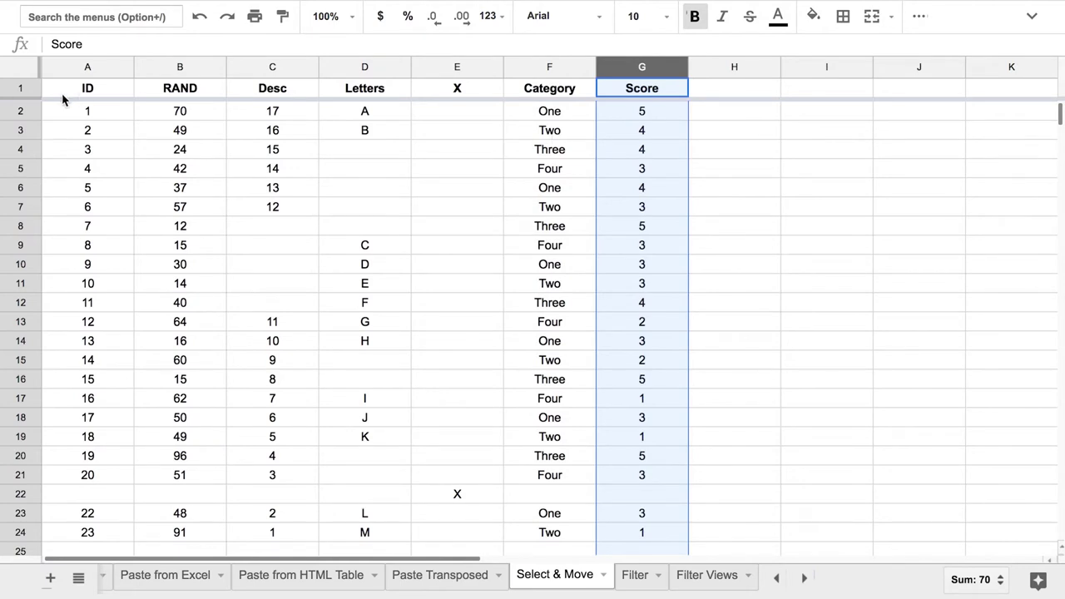
click(20, 111)
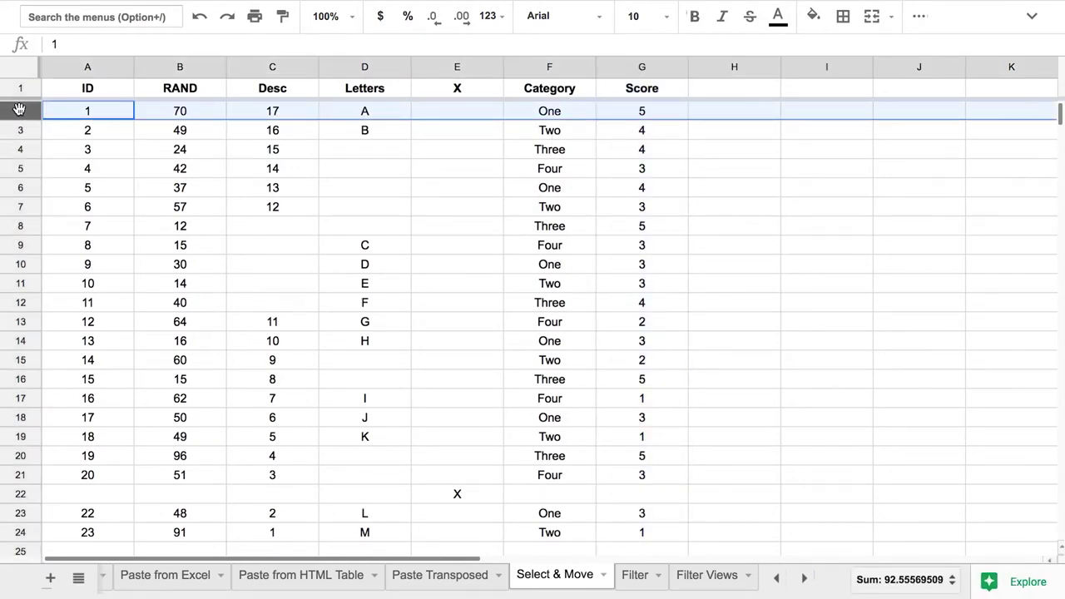
key(shift+Down)
key(shift+Down)
key(shift+Down)
key(shift+Down)
key(shift+Down)
key(shift+Down)
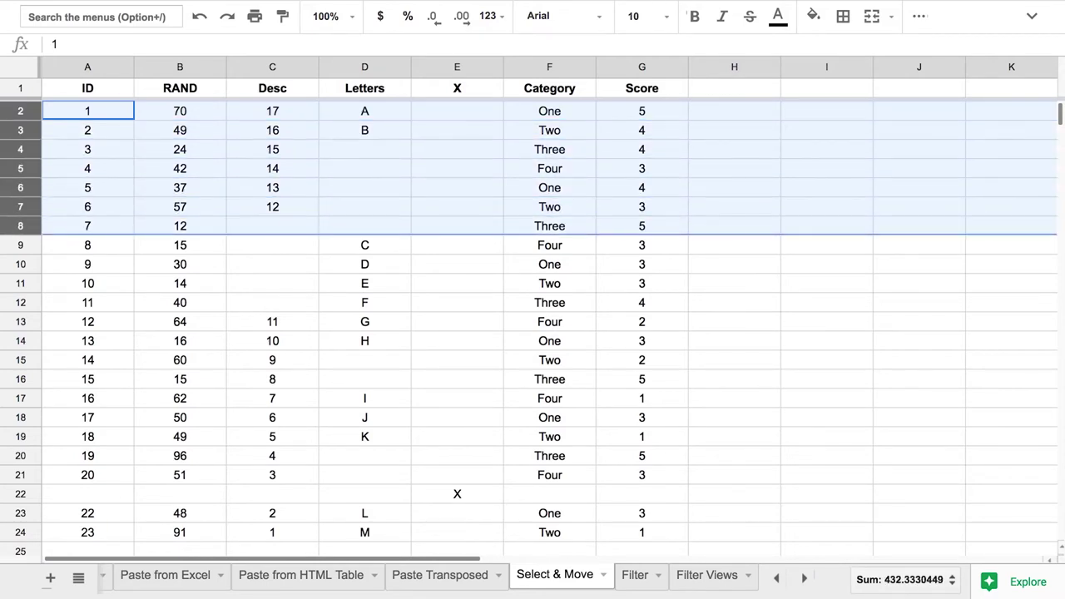
drag(20, 225, 17, 398)
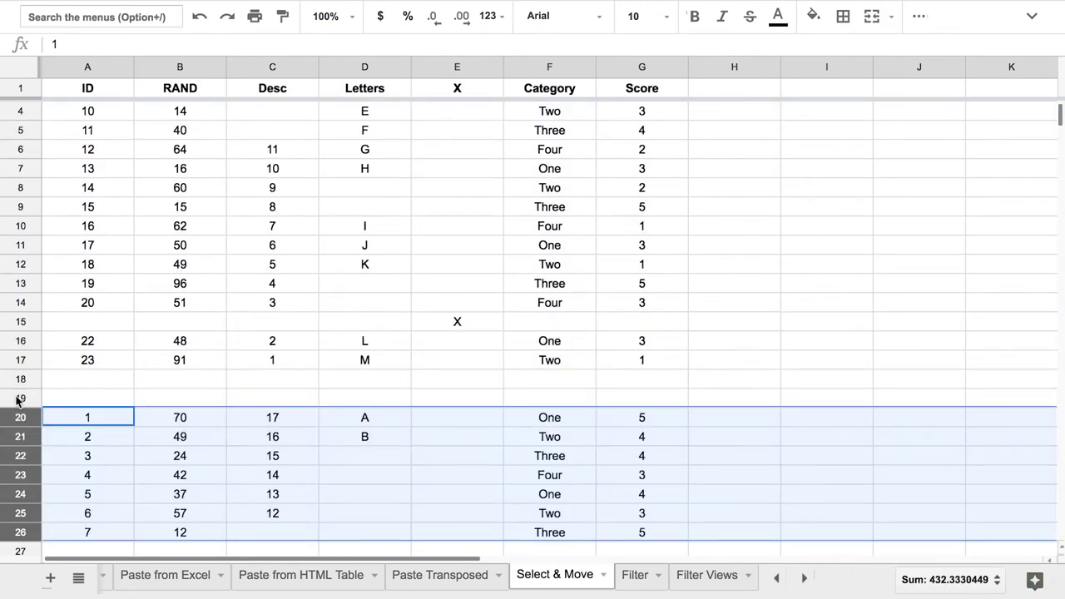
click(150, 368)
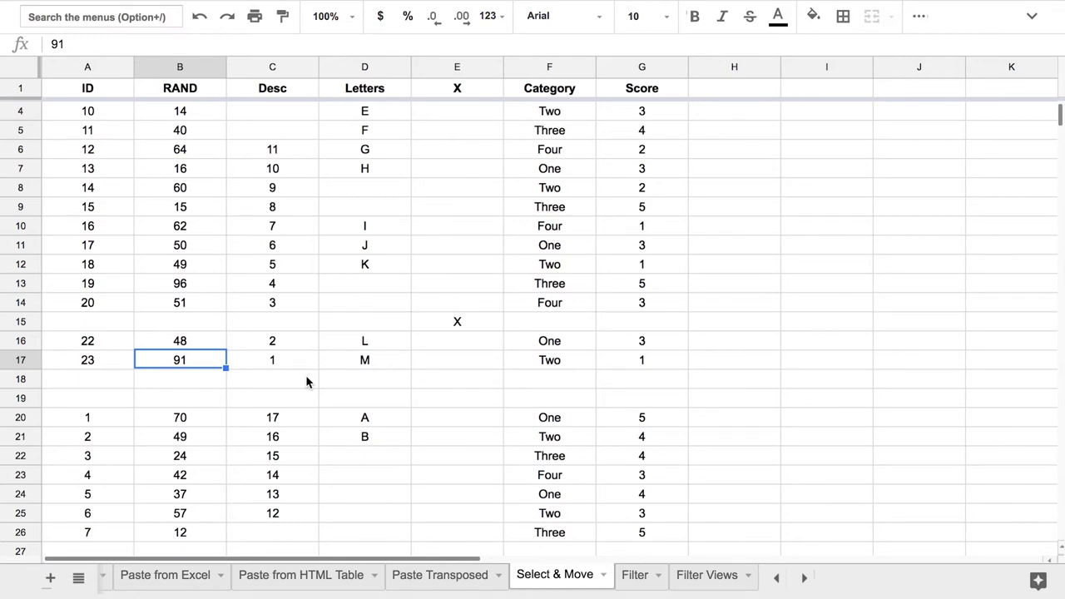
key(ctrl+z)
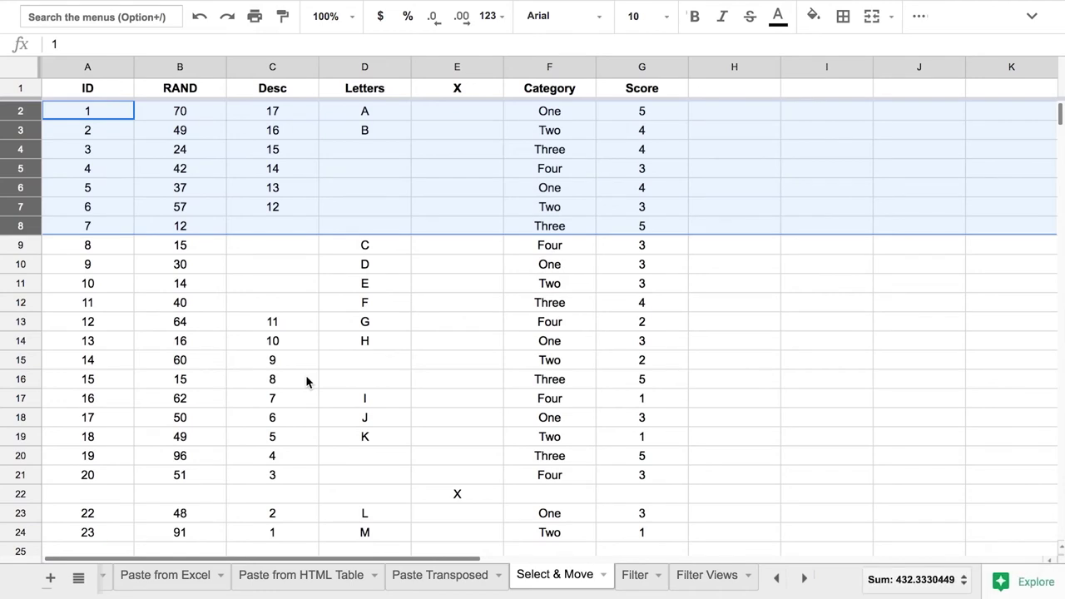